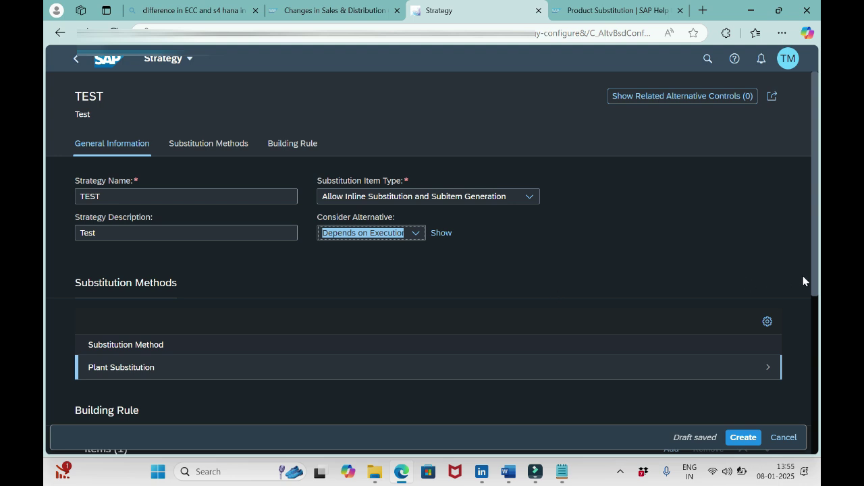
# Scroll down to the Building Rule section showing Items (1) with an empty Alternative Determination
pyautogui.moveTo(813, 282); pyautogui.dragTo(811, 374)
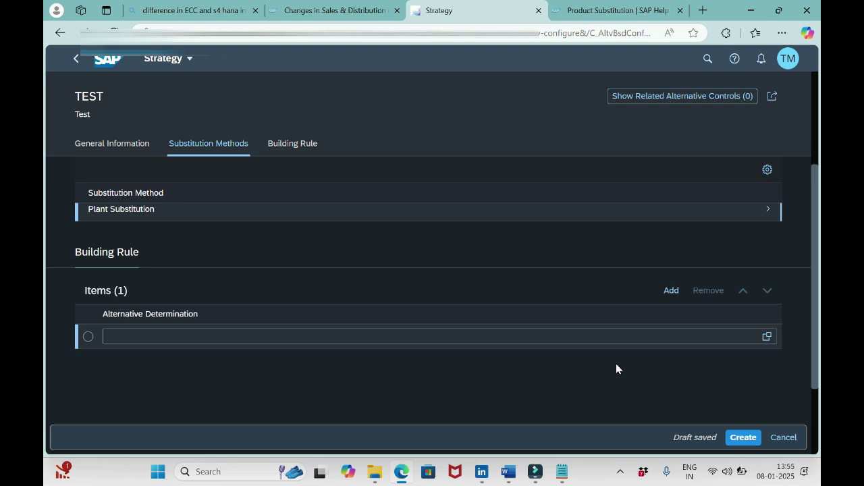
# Show the Alternative Determination value list with Full, Maximum Earlier and On-Time Confirmation options
pyautogui.click(616, 364)
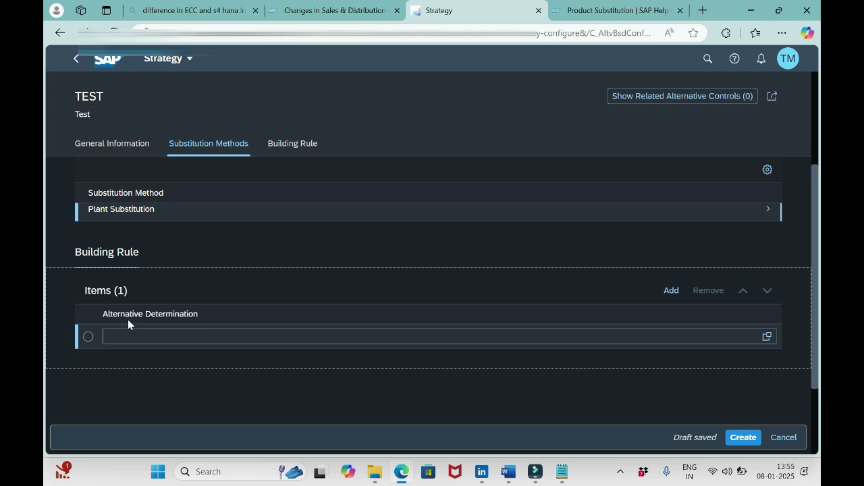
pyautogui.click(766, 337)
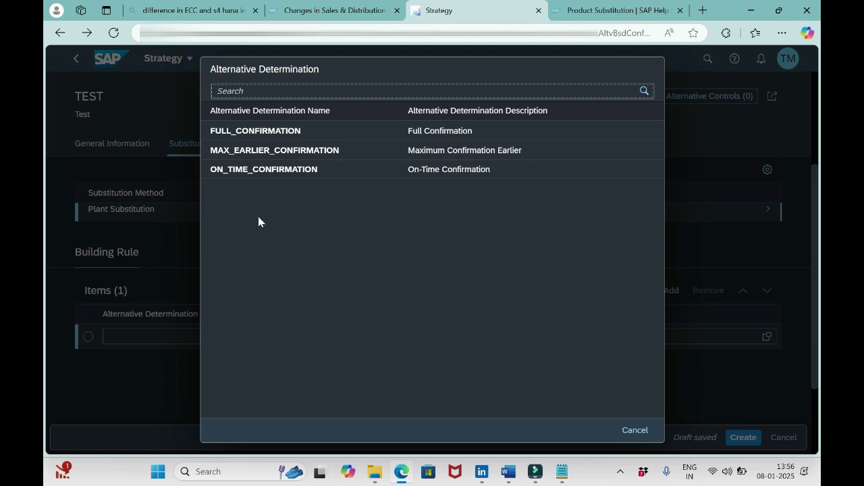
# Choose FULL_CONFIRMATION (Full Confirmation) for the building rule item's Alternative Determination
pyautogui.click(246, 131)
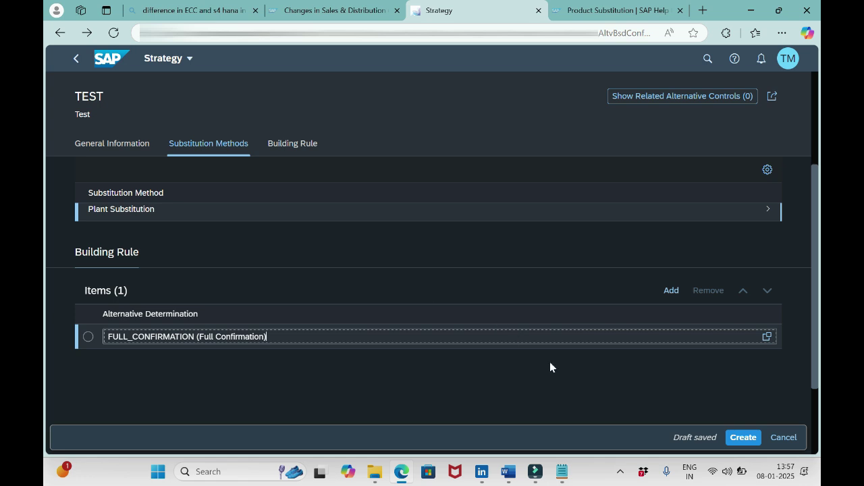
# Switch the building rule's Alternative Determination to MAX_EARLIER_CONFIRMATION (Maximum Confirmation Earlier)
pyautogui.click(767, 337)
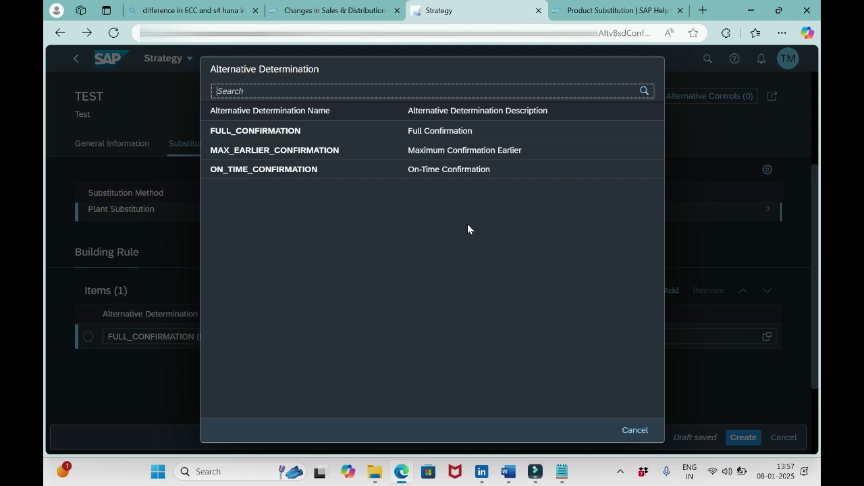
pyautogui.click(317, 150)
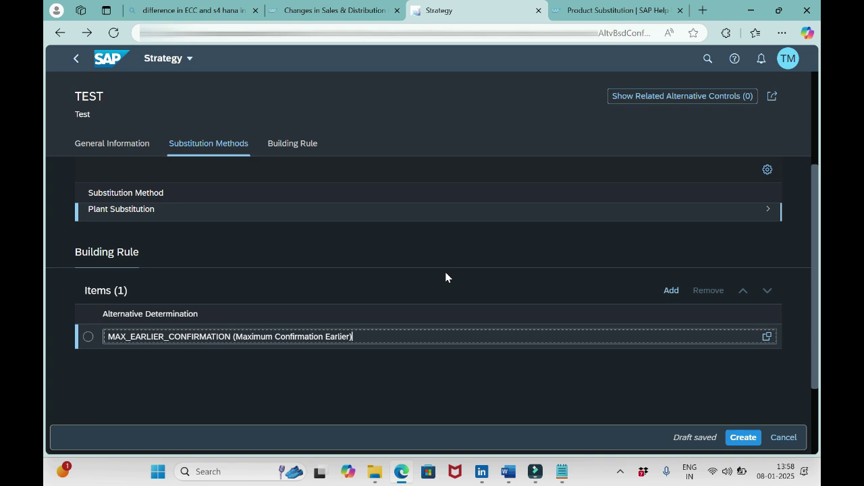
pyautogui.click(766, 339)
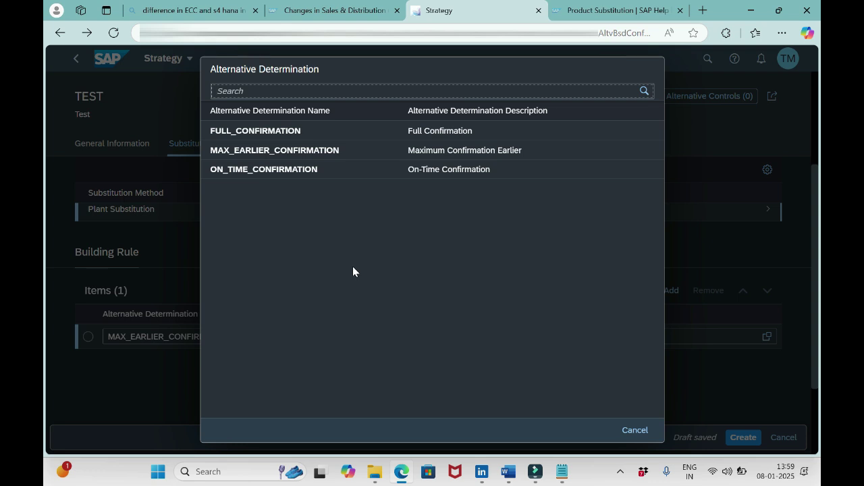
pyautogui.click(632, 429)
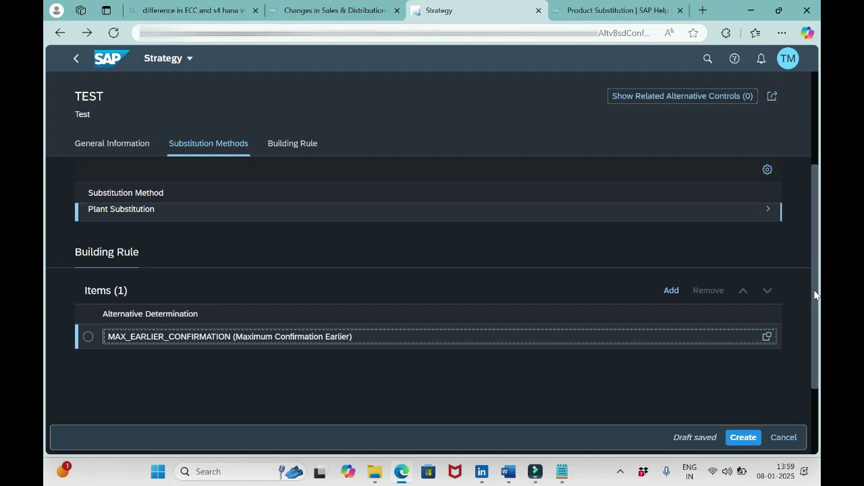
# Scroll back to the top and submit the TEST strategy draft with Create
pyautogui.moveTo(812, 289); pyautogui.dragTo(813, 202)
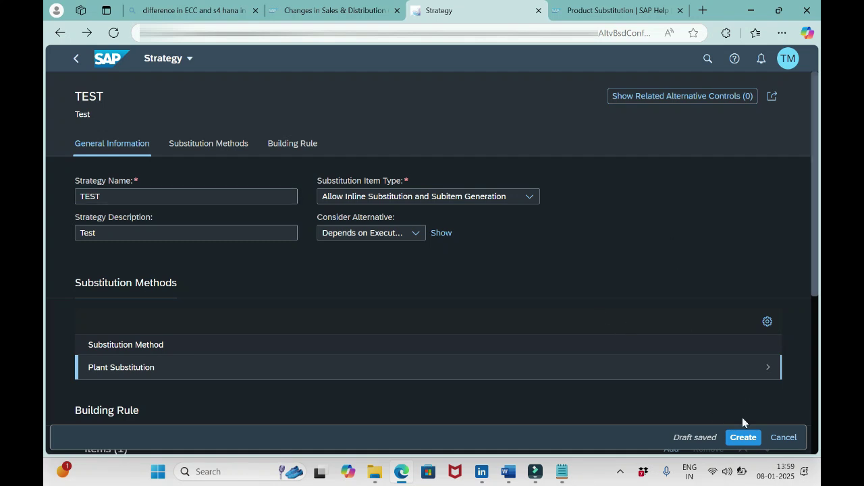
pyautogui.click(742, 438)
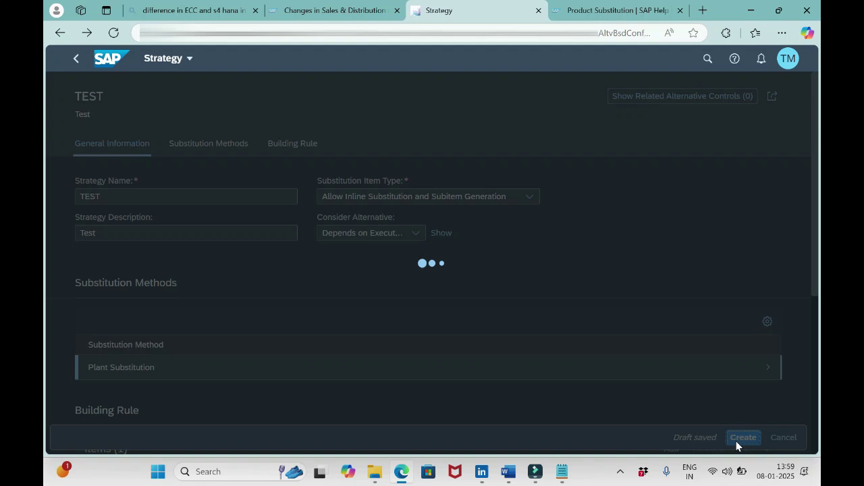